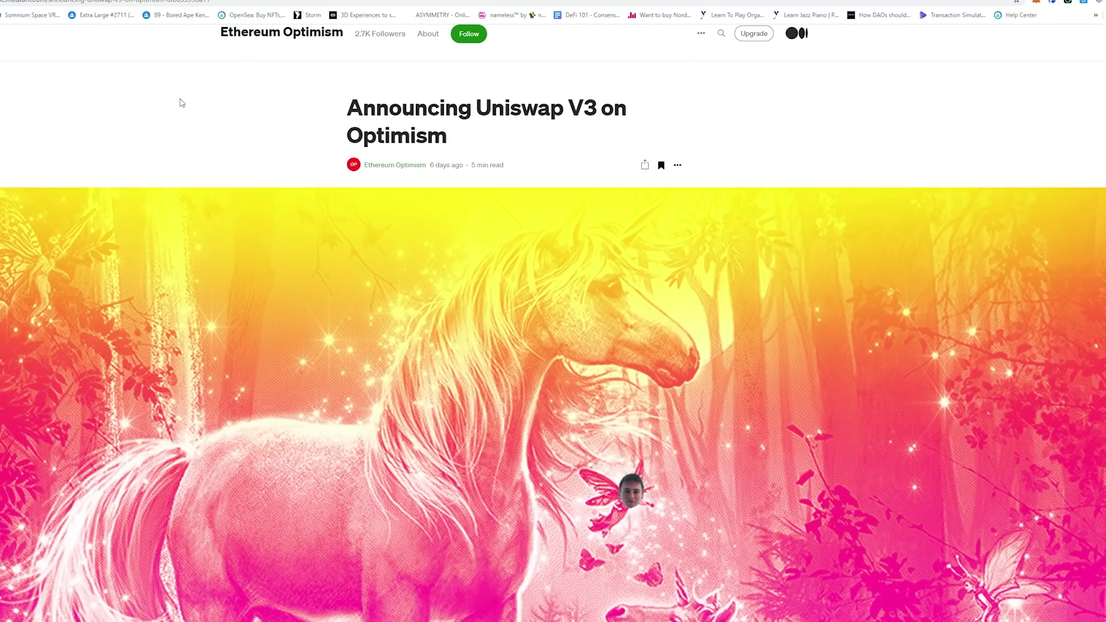
- Review the networks listed in MetaMask's Networks dropdown, then close it
{"action": "left_click", "coordinate": [1037, 2]}
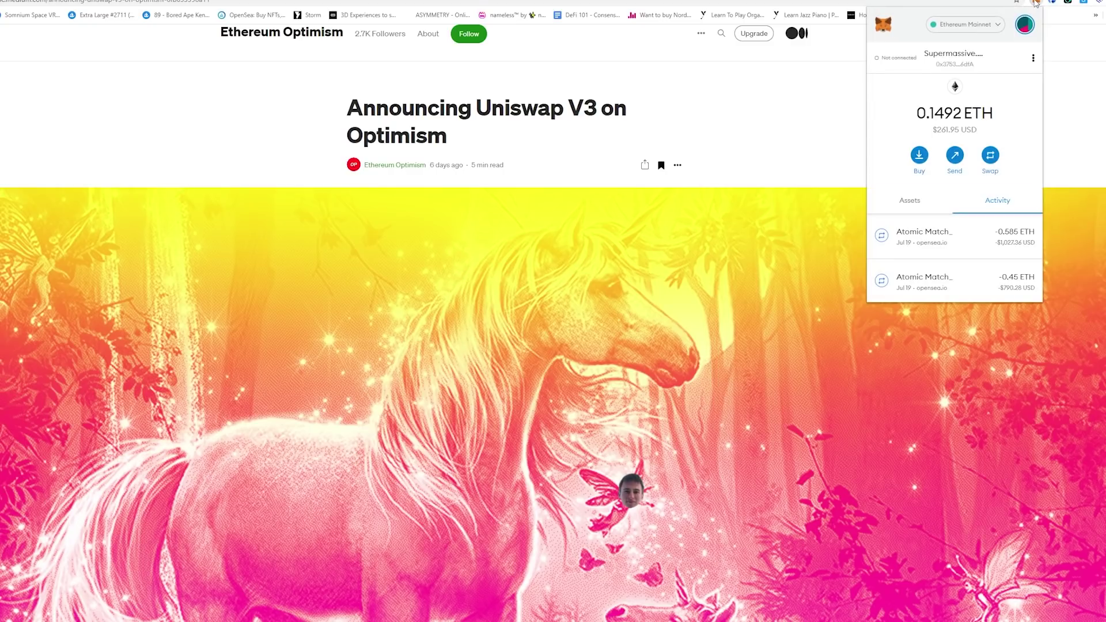
{"action": "left_click", "coordinate": [997, 26]}
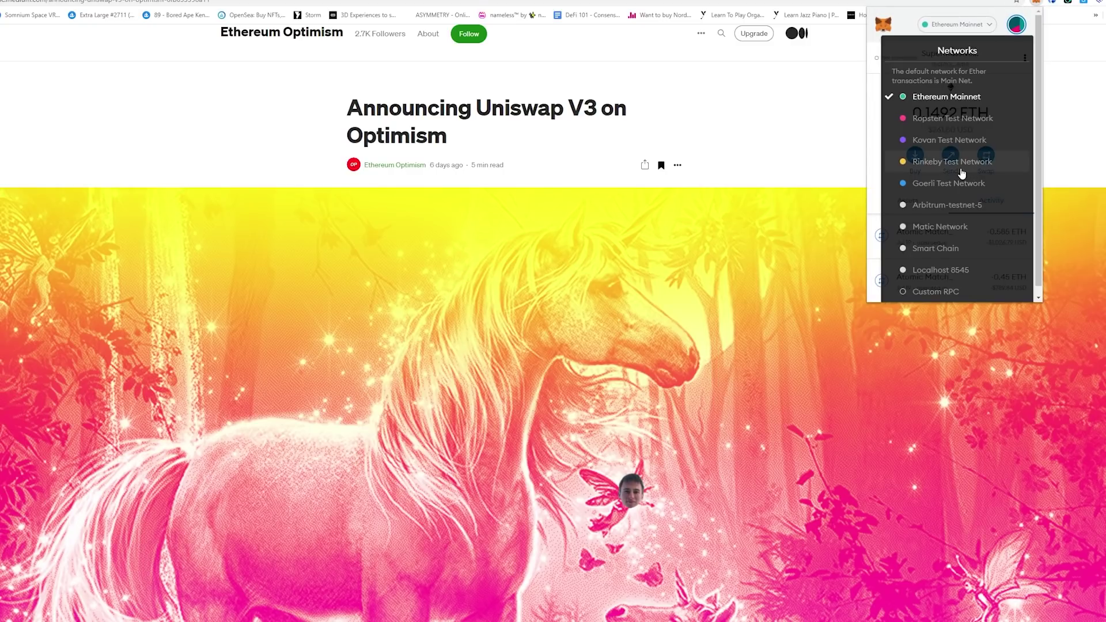
{"action": "mouse_move", "coordinate": [940, 227]}
{"action": "scroll", "coordinate": [950, 230], "scroll_direction": "down", "scroll_amount": 1}
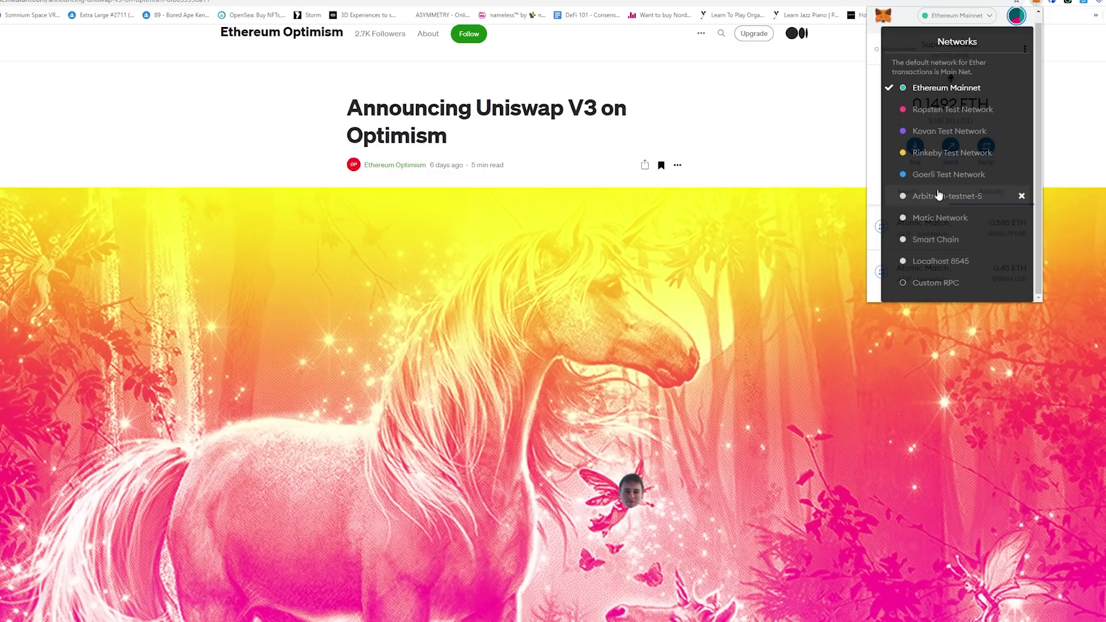
{"action": "left_click", "coordinate": [809, 129]}
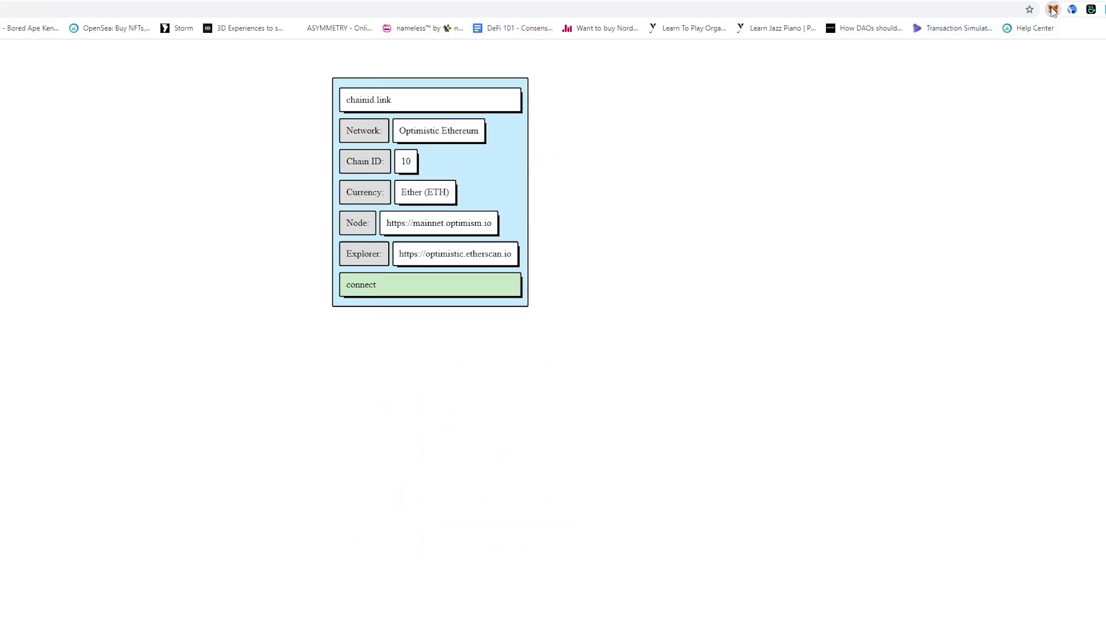
- Add Optimistic Ethereum (chain ID 10) to MetaMask and switch to it
{"action": "left_click", "coordinate": [1053, 9]}
{"action": "left_click", "coordinate": [994, 39]}
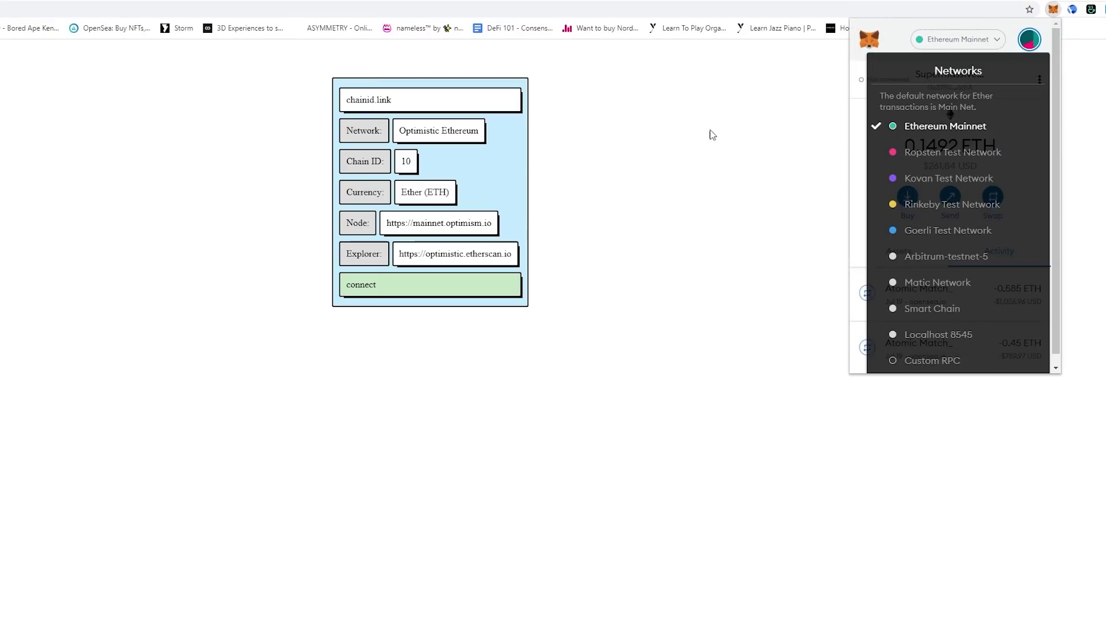
{"action": "left_click", "coordinate": [711, 135]}
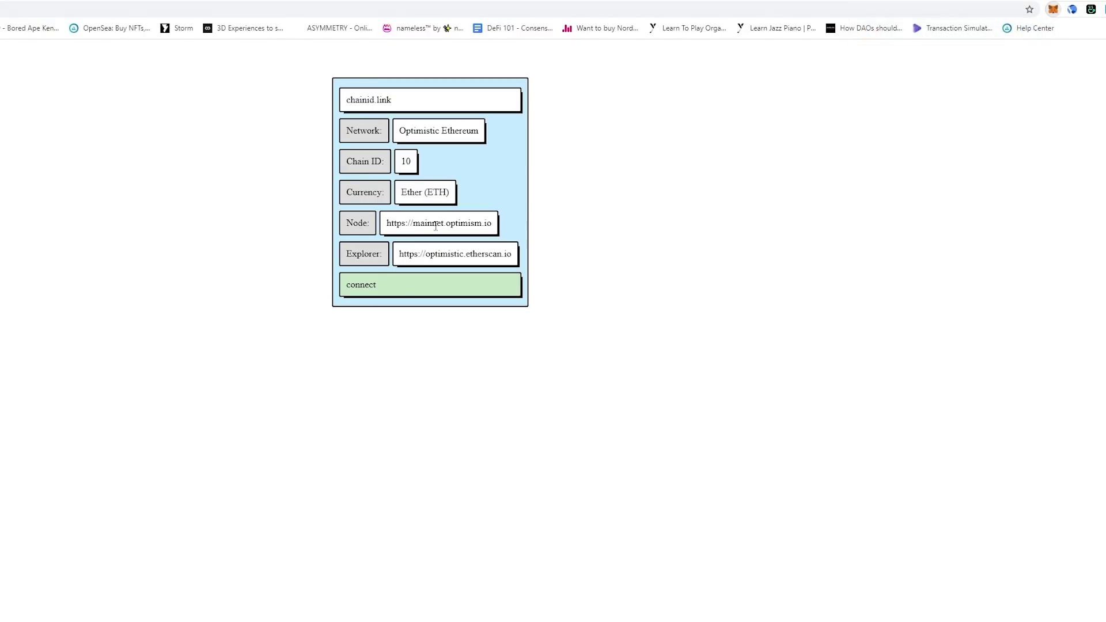
{"action": "left_click", "coordinate": [372, 294]}
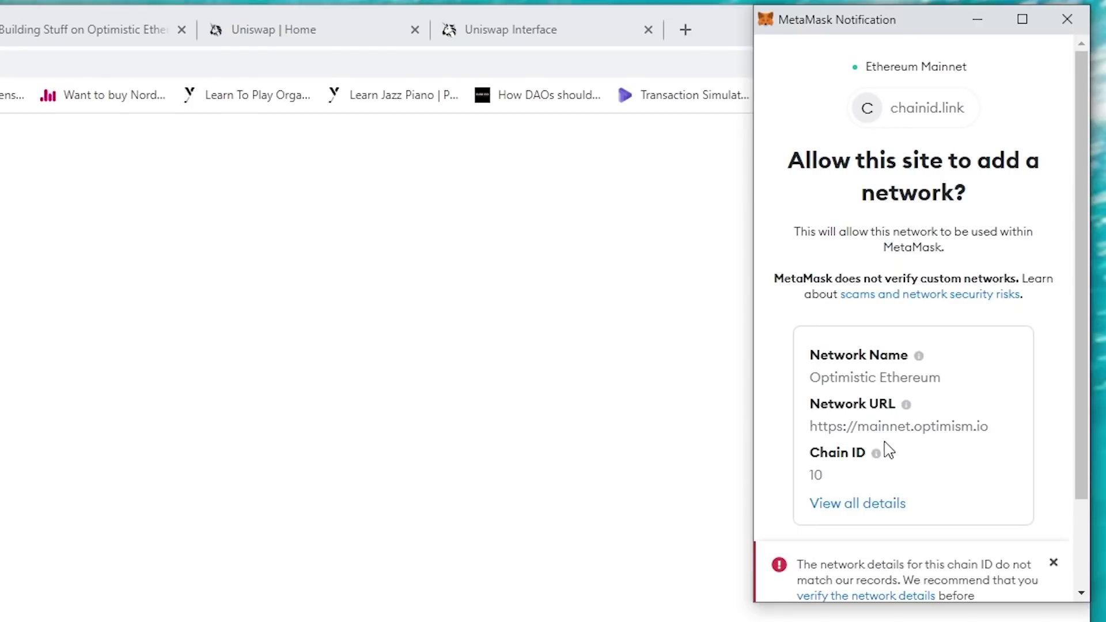
{"action": "scroll", "coordinate": [887, 450], "scroll_direction": "down", "scroll_amount": 2}
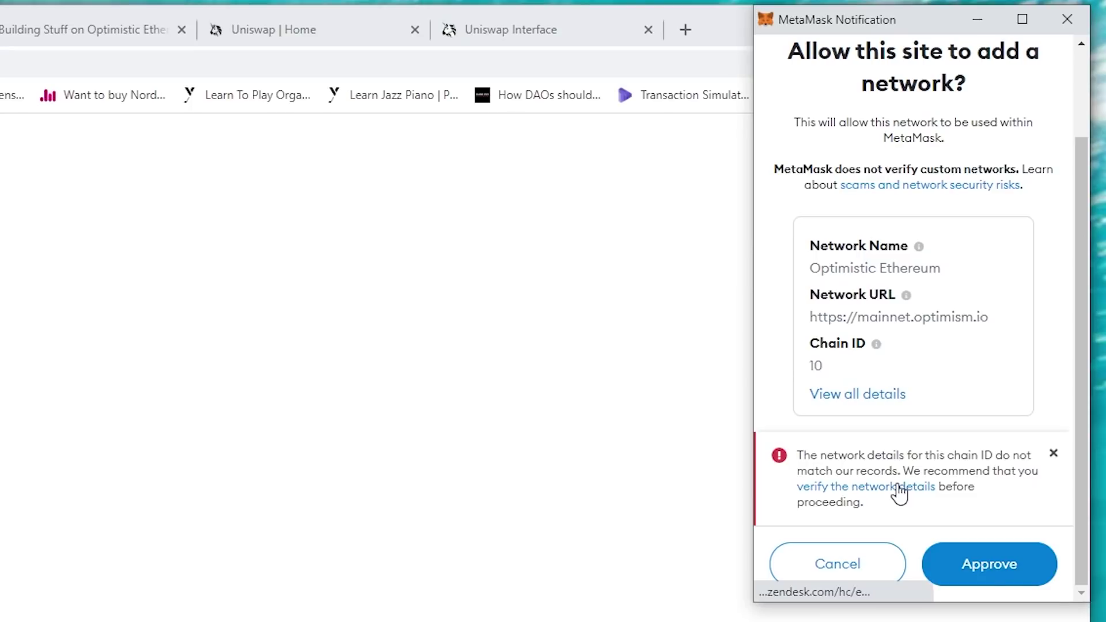
{"action": "left_click", "coordinate": [992, 573]}
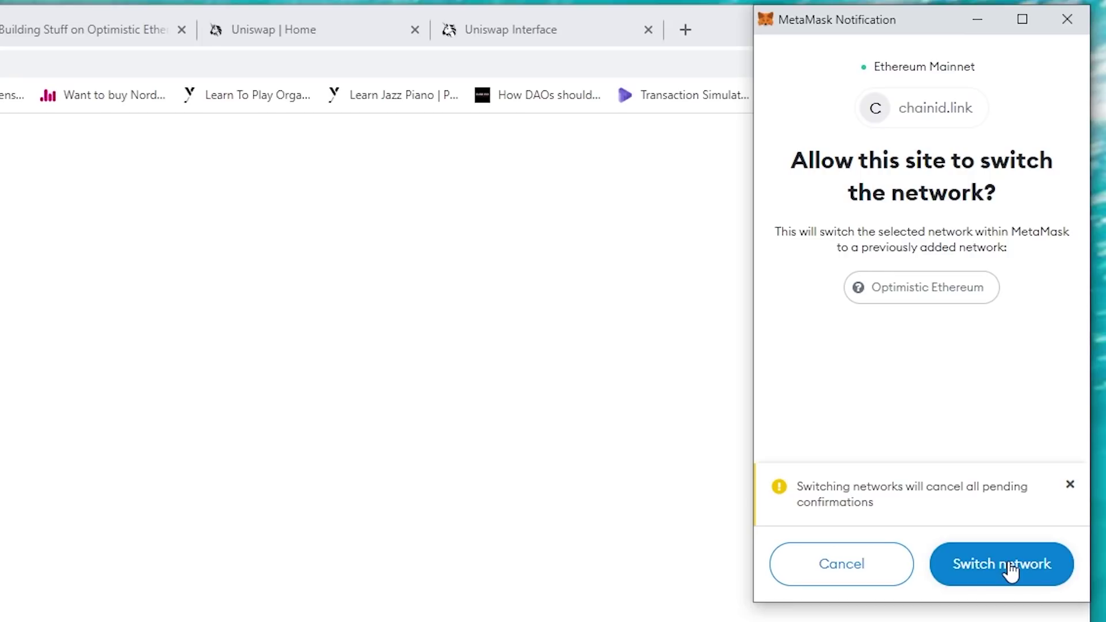
{"action": "left_click", "coordinate": [1010, 571]}
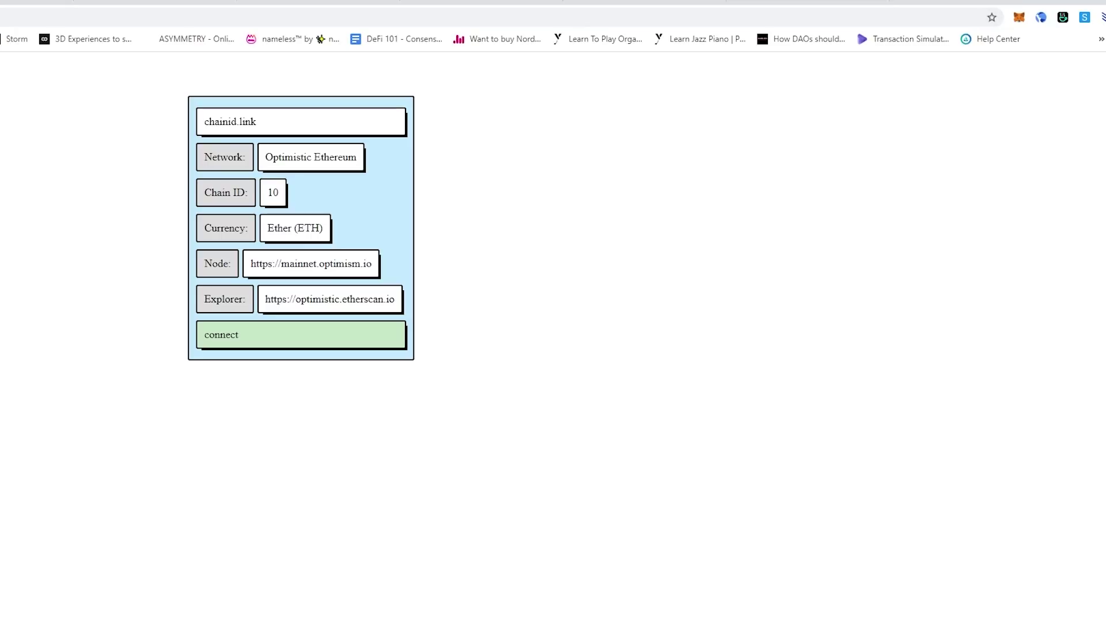
- Verify in MetaMask's network list that Optimistic Ethereum is active
{"action": "left_click", "coordinate": [1019, 18]}
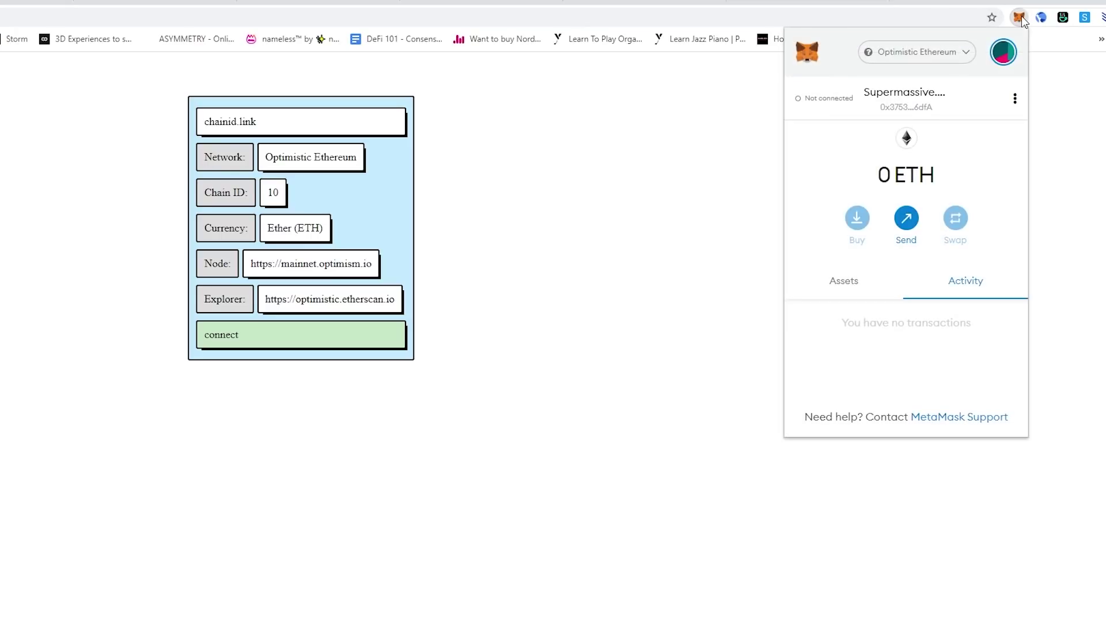
{"action": "left_click", "coordinate": [956, 52]}
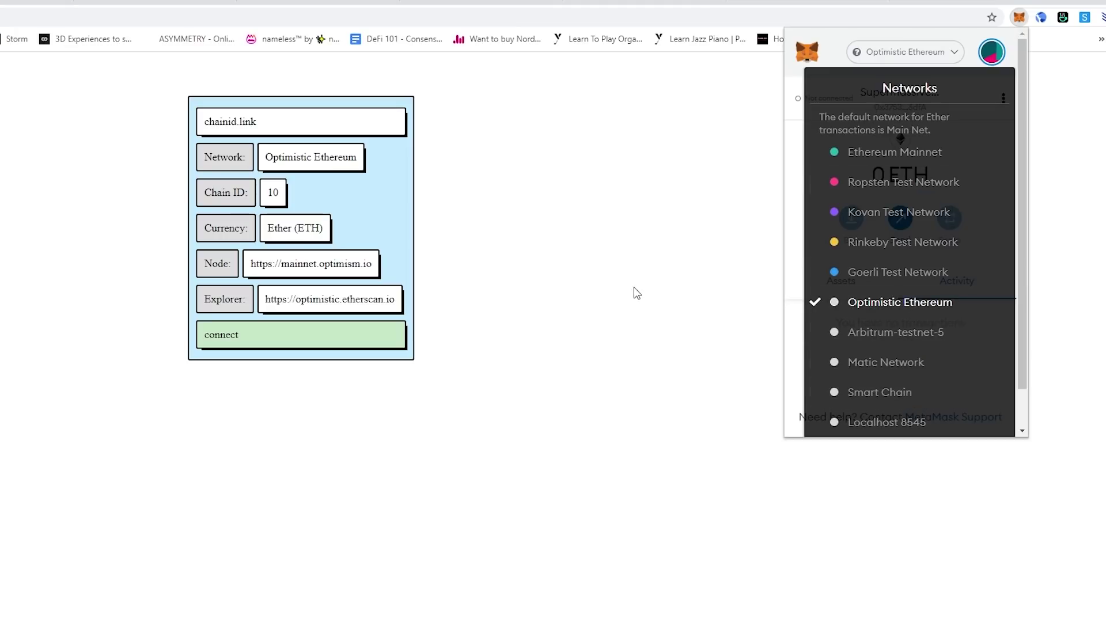
{"action": "left_click", "coordinate": [577, 268]}
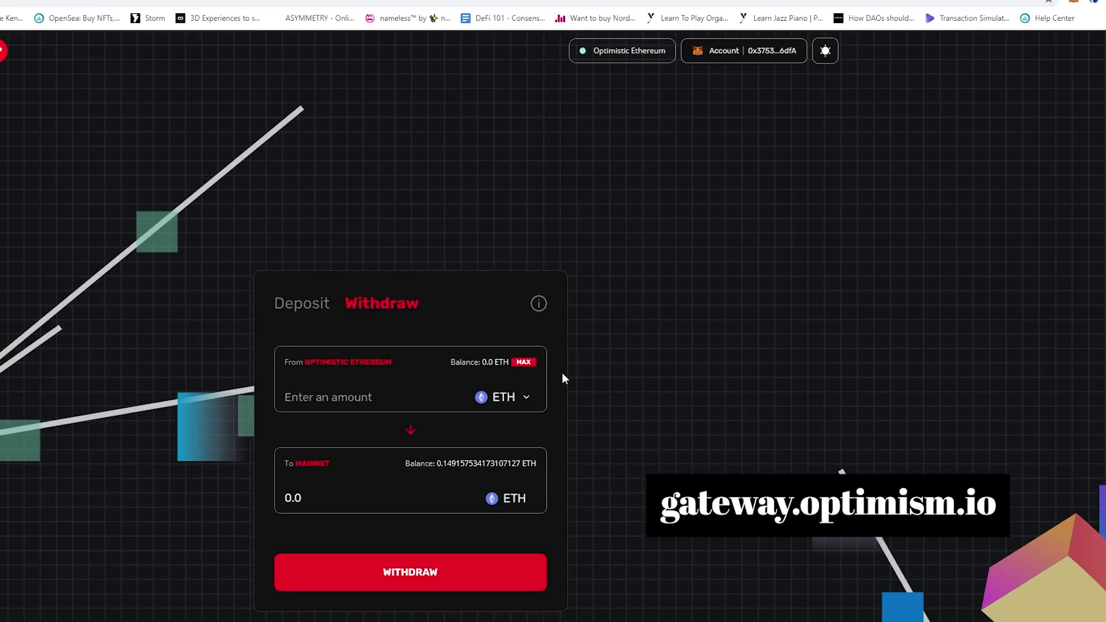
- Switch MetaMask to Ethereum Mainnet, showing the 0.149 ETH Mainnet balance on the gateway
{"action": "left_click", "coordinate": [1074, 5]}
{"action": "left_click", "coordinate": [998, 31]}
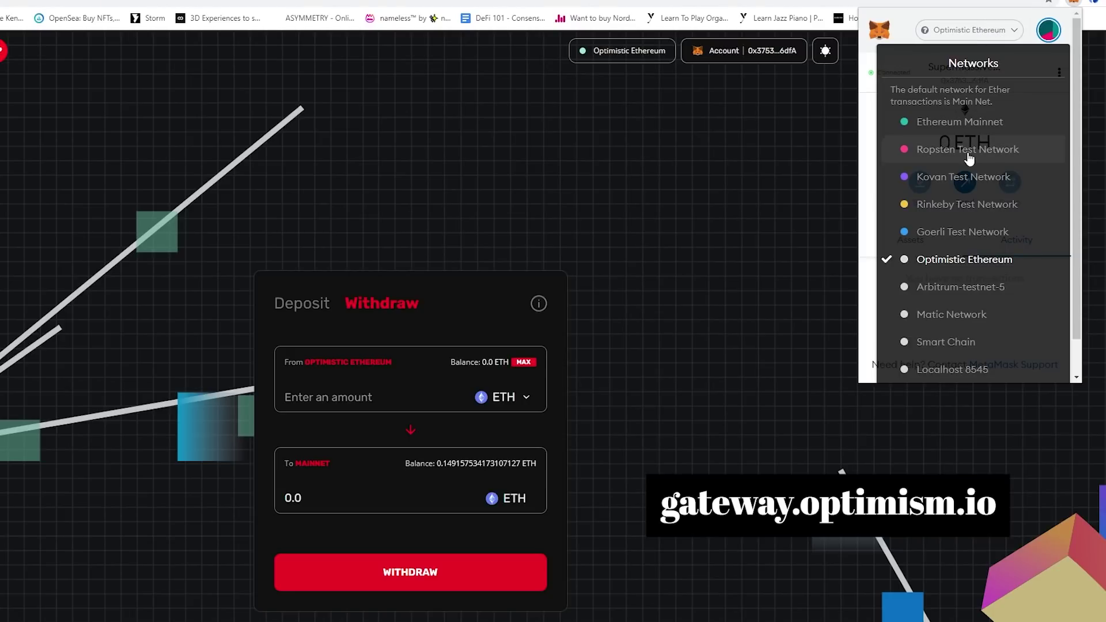
{"action": "left_click", "coordinate": [959, 122]}
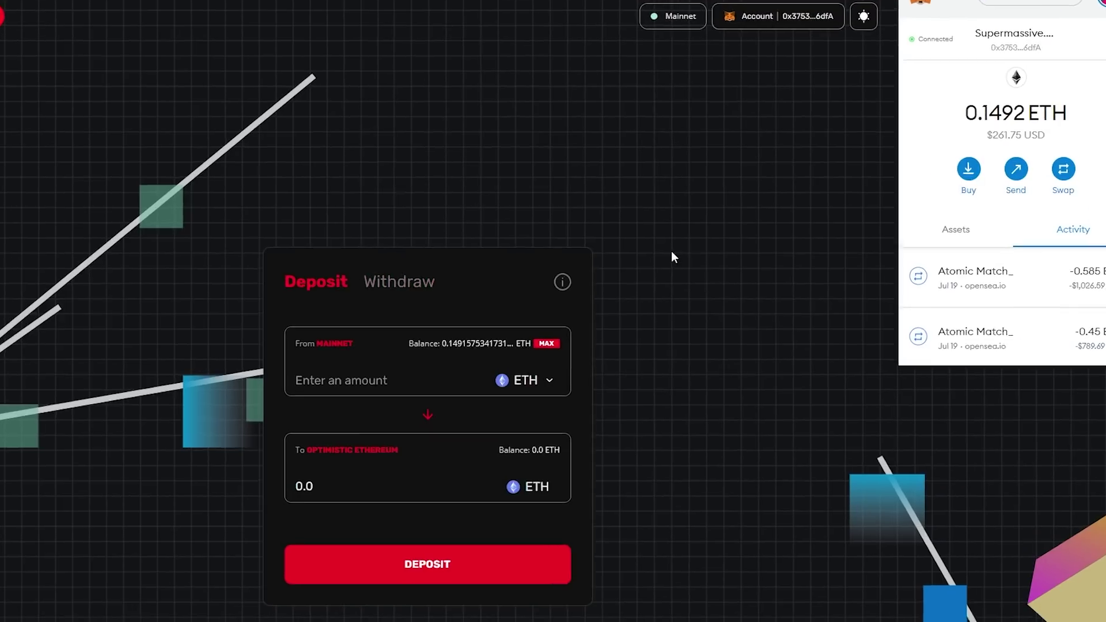
{"action": "left_click", "coordinate": [677, 252]}
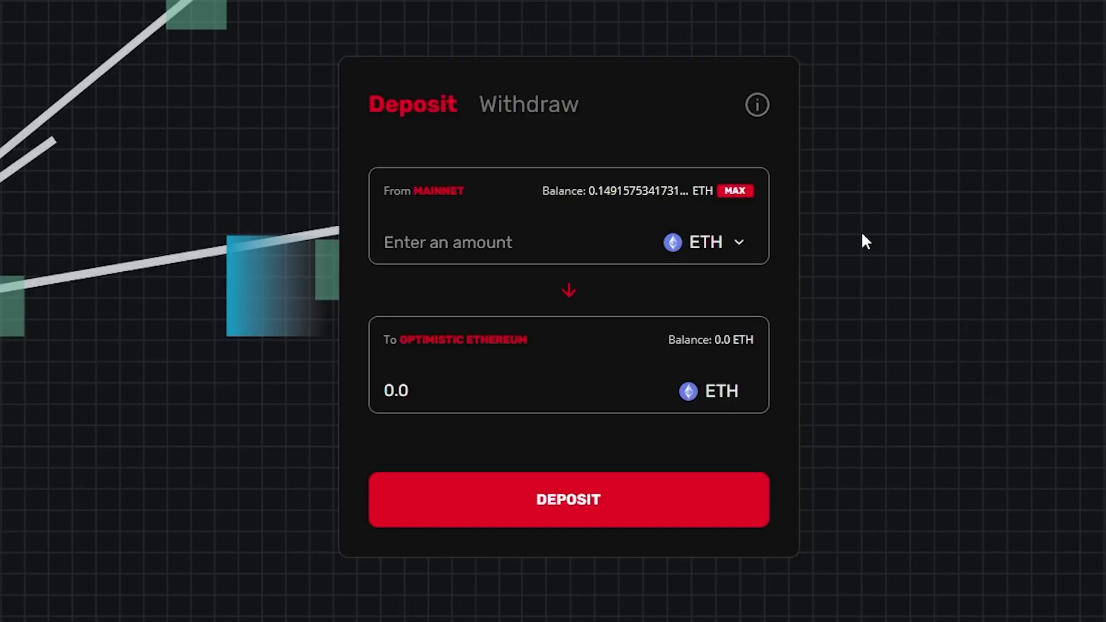
- Enter a 0.1 ETH deposit from Mainnet and approve it for wallet confirmation
{"action": "left_click", "coordinate": [597, 249]}
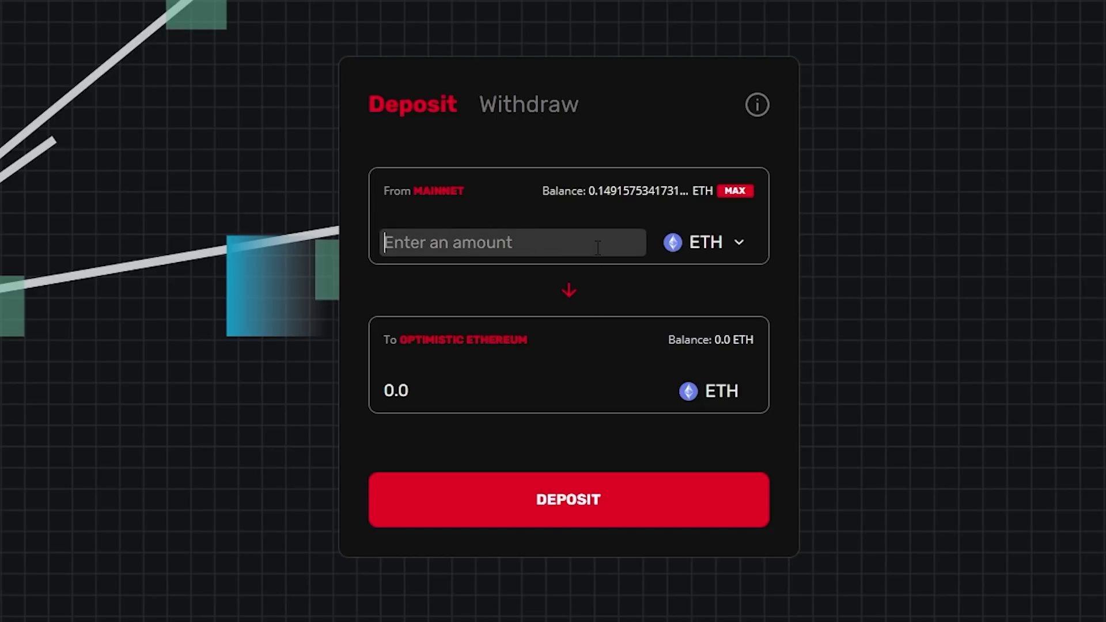
{"action": "type", "text": ".1"}
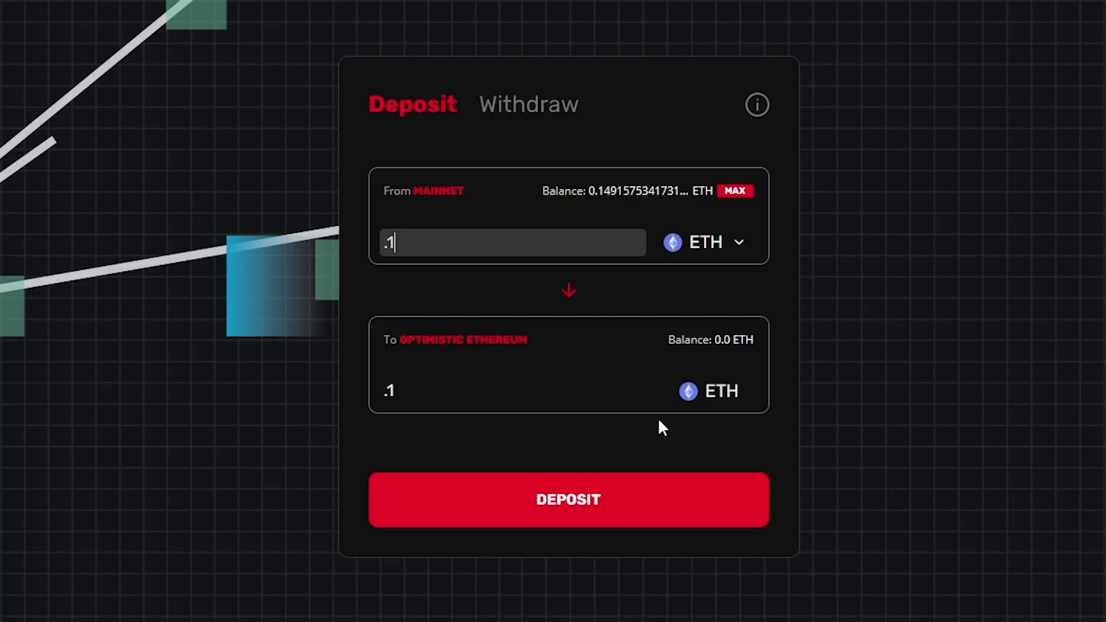
{"action": "left_click_drag", "start_coordinate": [390, 206], "coordinate": [530, 201]}
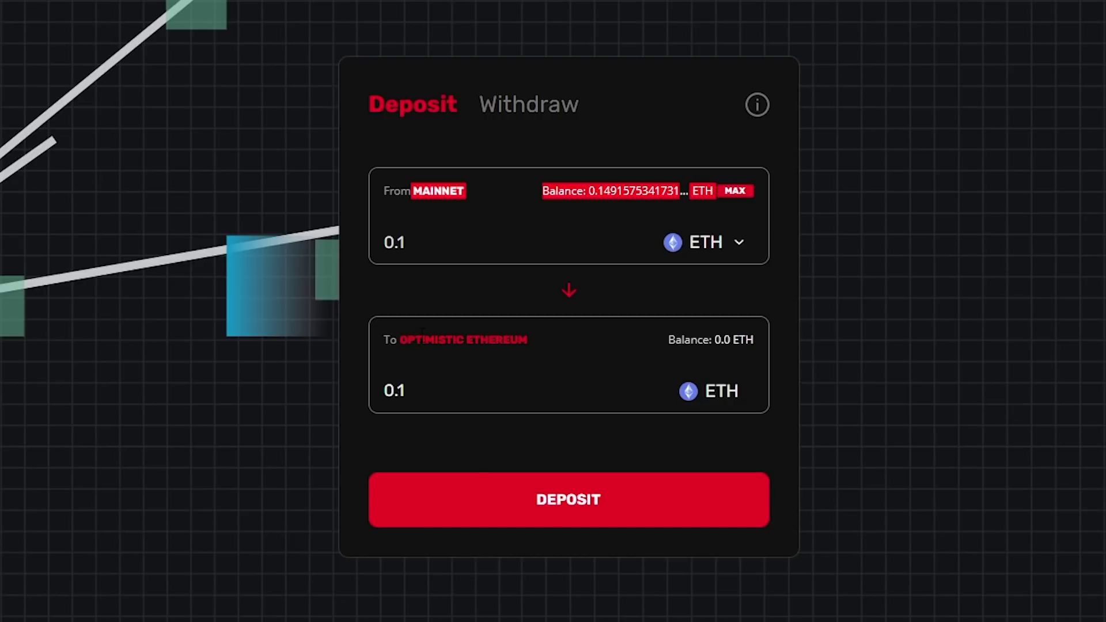
{"action": "left_click", "coordinate": [521, 501]}
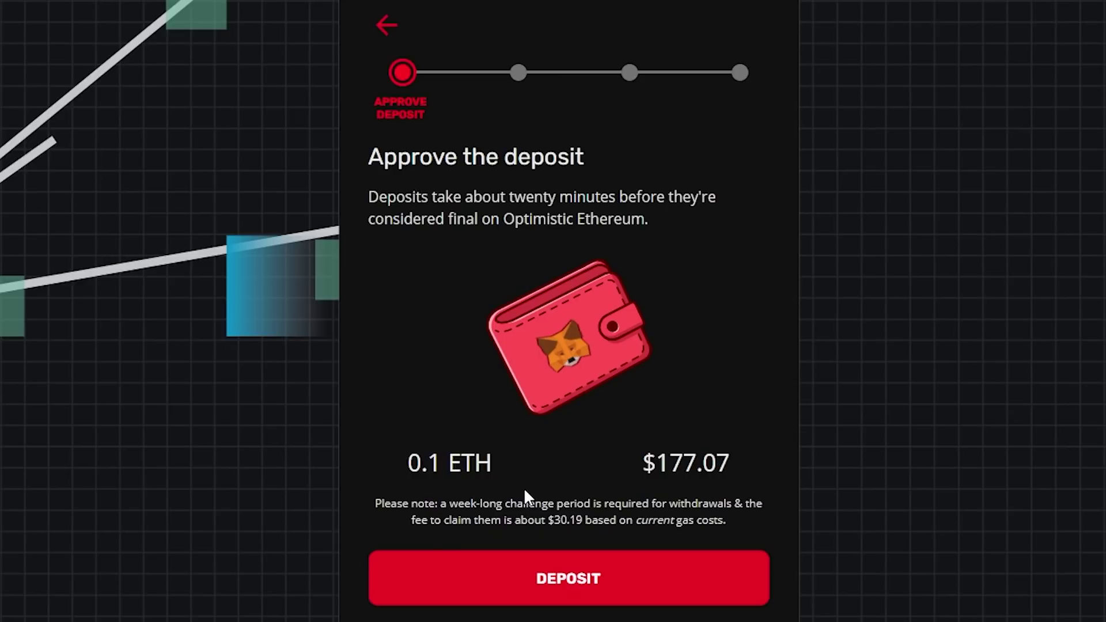
{"action": "left_click", "coordinate": [560, 589]}
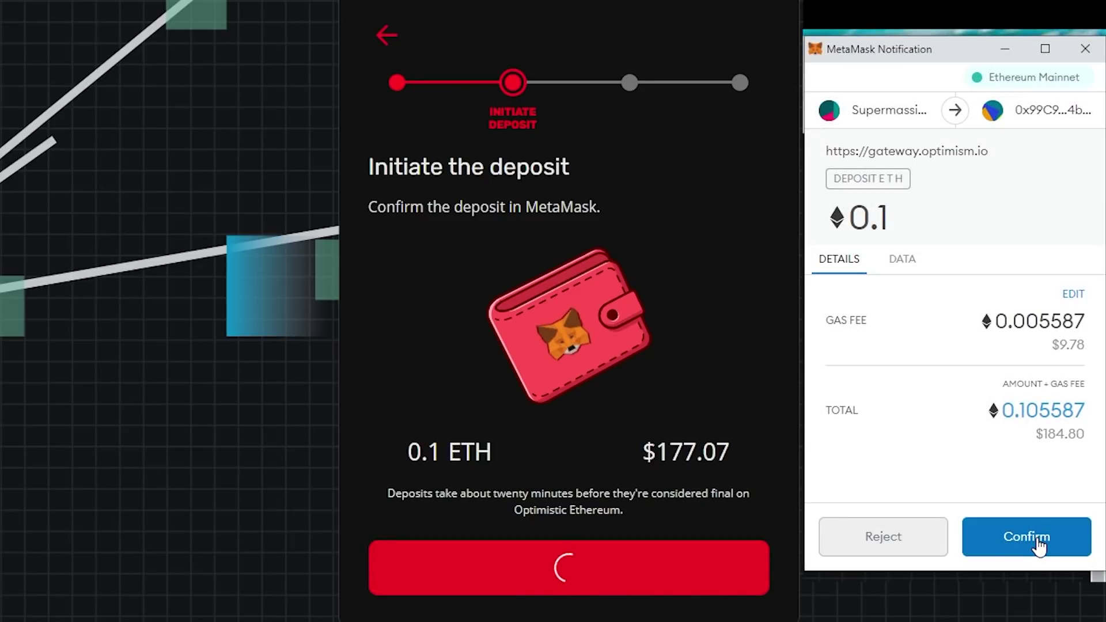
- Confirm the 0.1 ETH deposit transaction in MetaMask
{"action": "left_click", "coordinate": [1027, 537]}
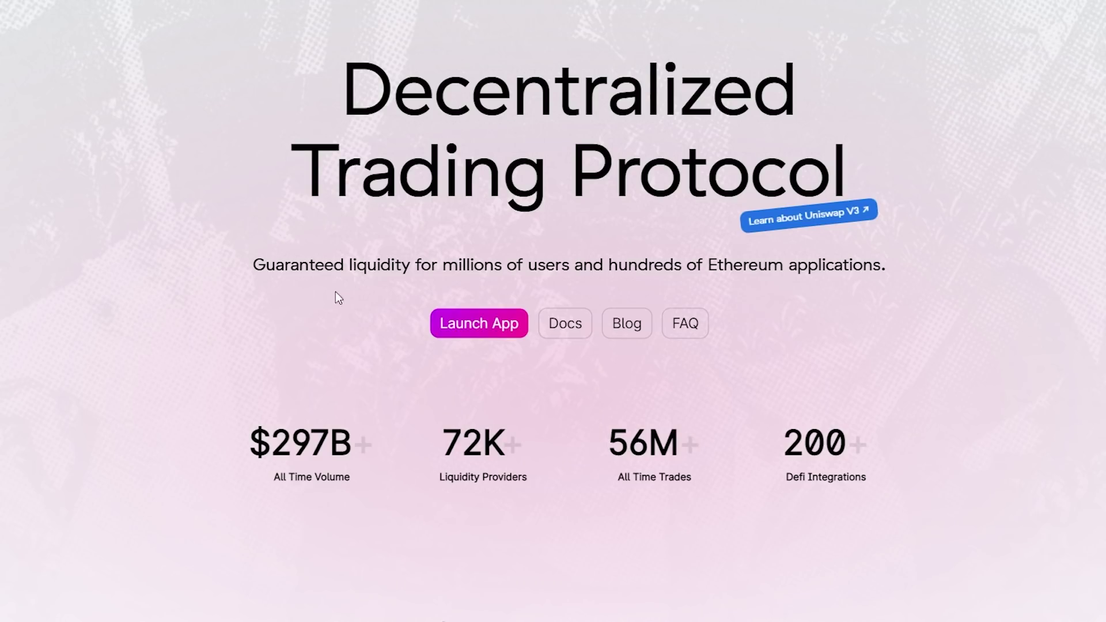
- Launch the Uniswap swap app, choose DAI as the output token, and start entering 0.05 ETH
{"action": "left_click", "coordinate": [497, 329]}
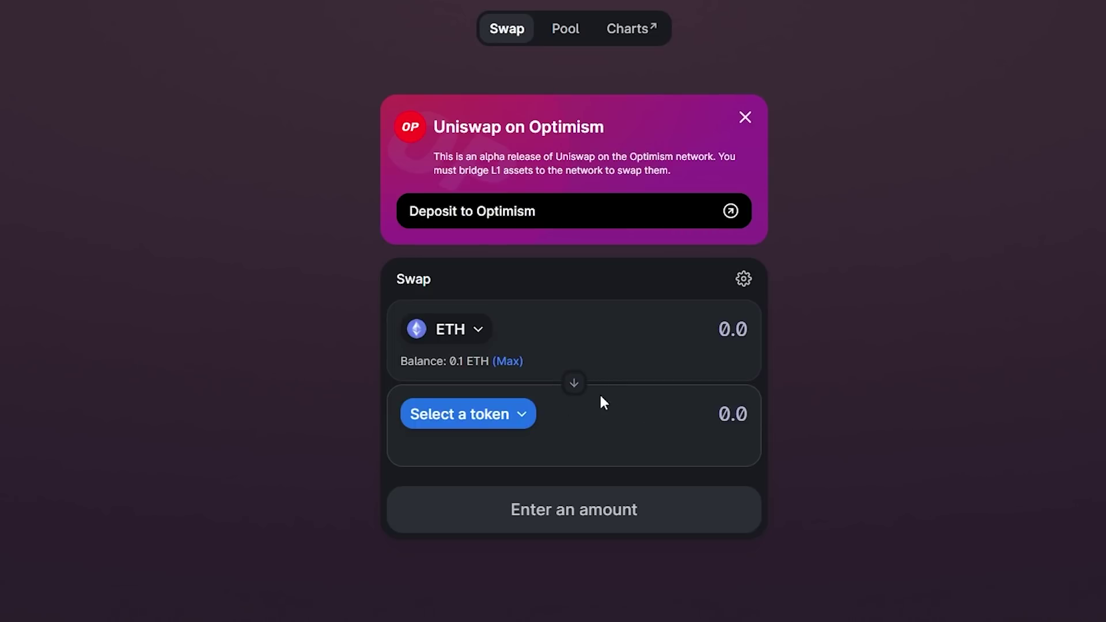
{"action": "left_click", "coordinate": [506, 417]}
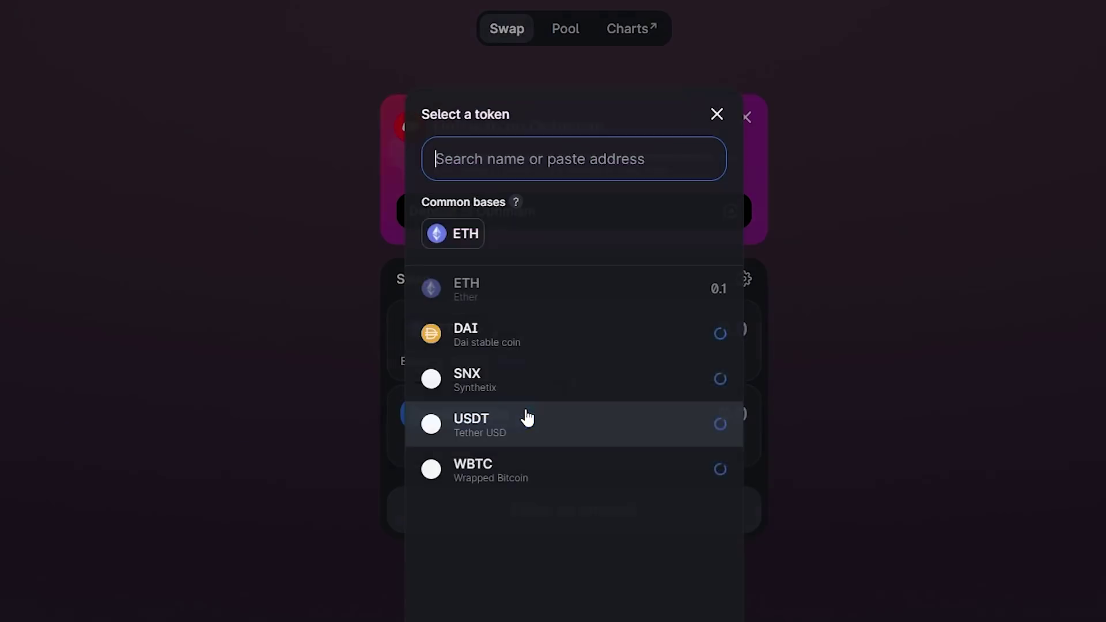
{"action": "left_click", "coordinate": [489, 344]}
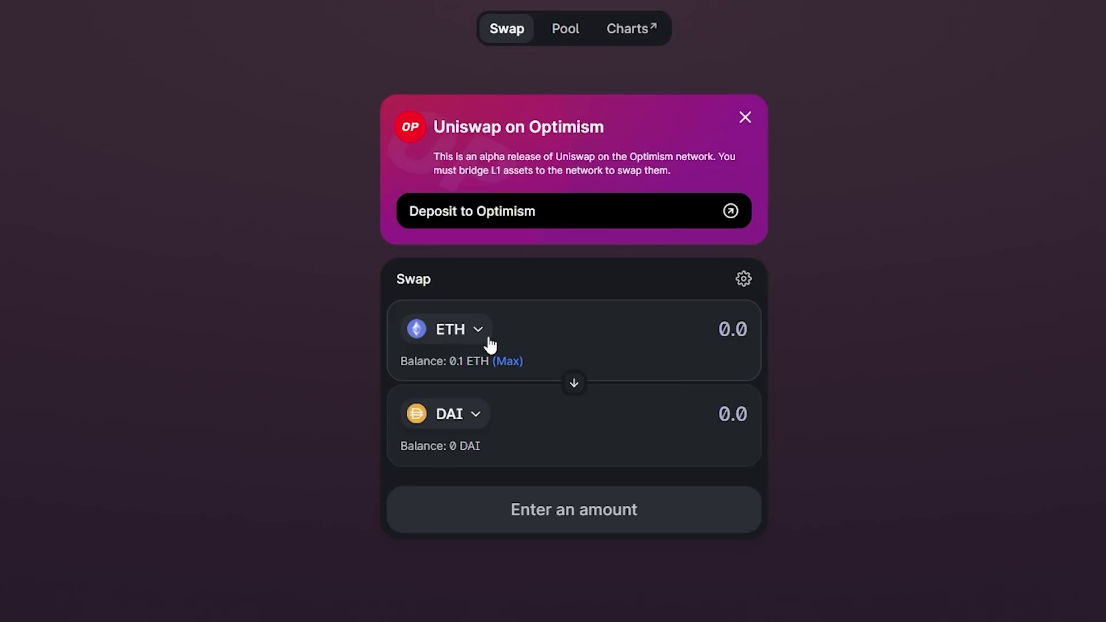
{"action": "left_click", "coordinate": [482, 419]}
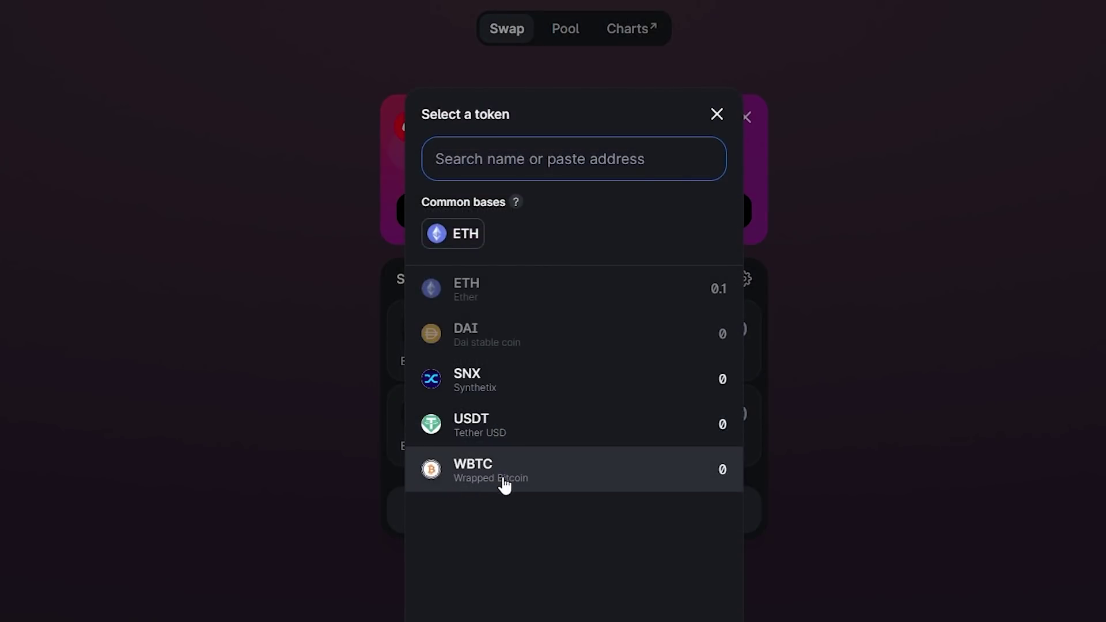
{"action": "key", "text": "Escape"}
{"action": "left_click", "coordinate": [674, 329]}
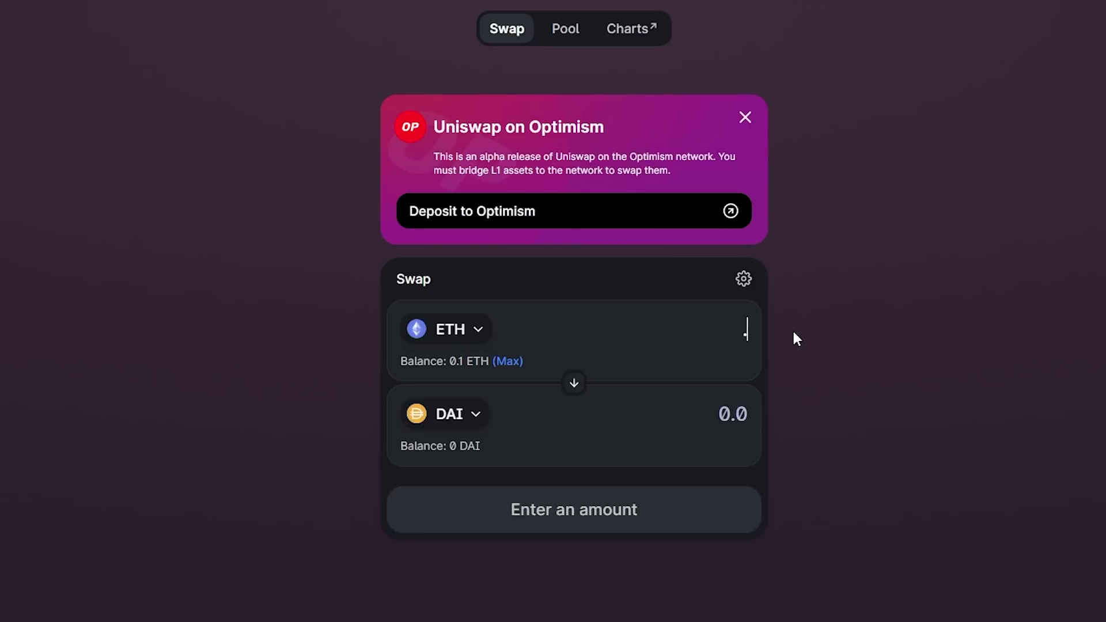
{"action": "type", "text": ".05"}
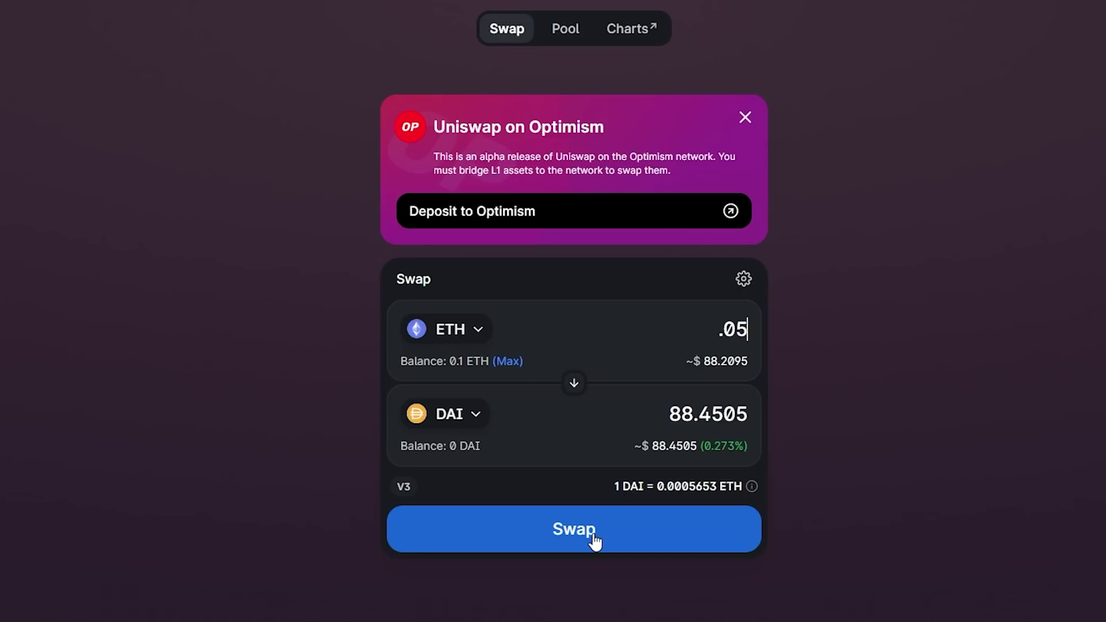
- Confirm the 0.05 ETH-to-DAI swap, check its gas fee in USD, and approve it in MetaMask
{"action": "left_click", "coordinate": [563, 538]}
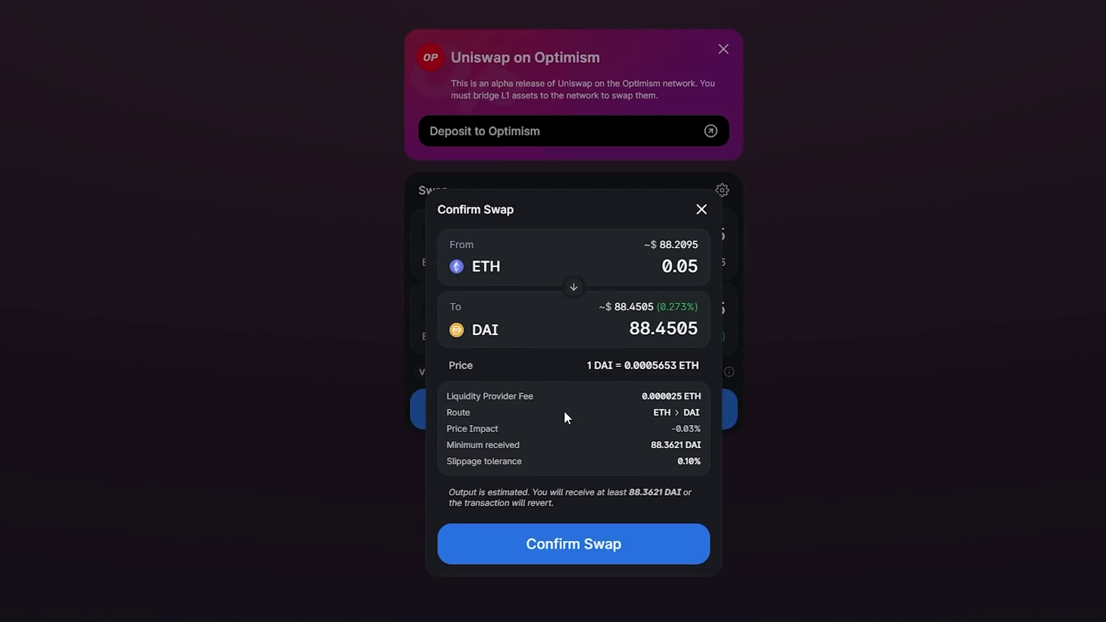
{"action": "left_click", "coordinate": [559, 547]}
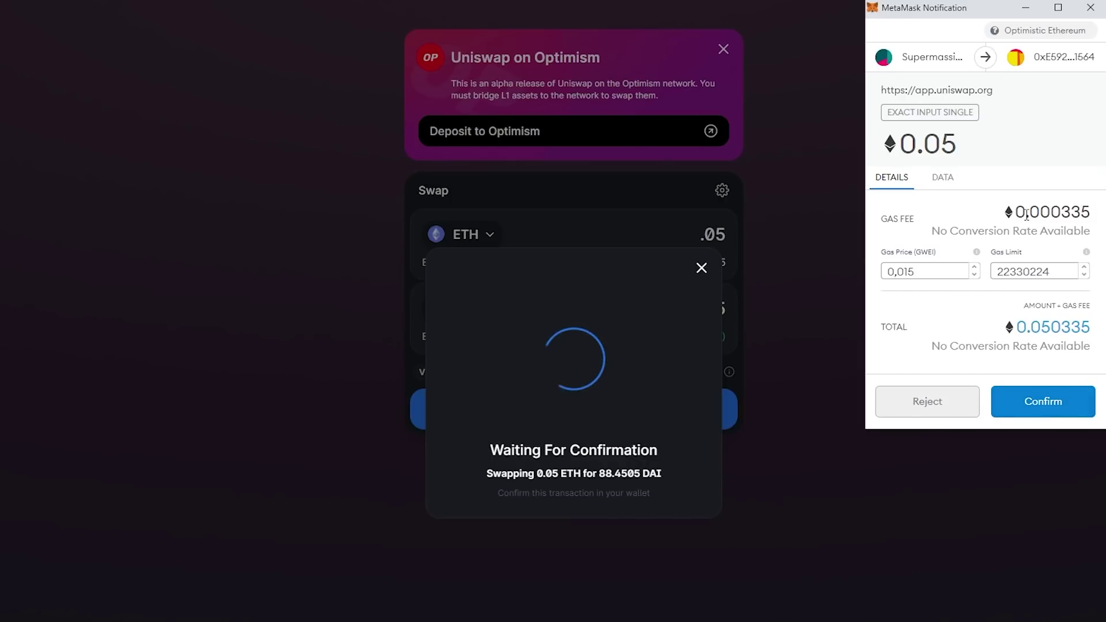
{"action": "left_click_drag", "start_coordinate": [1017, 212], "coordinate": [1094, 214]}
{"action": "key", "text": "ctrl+c"}
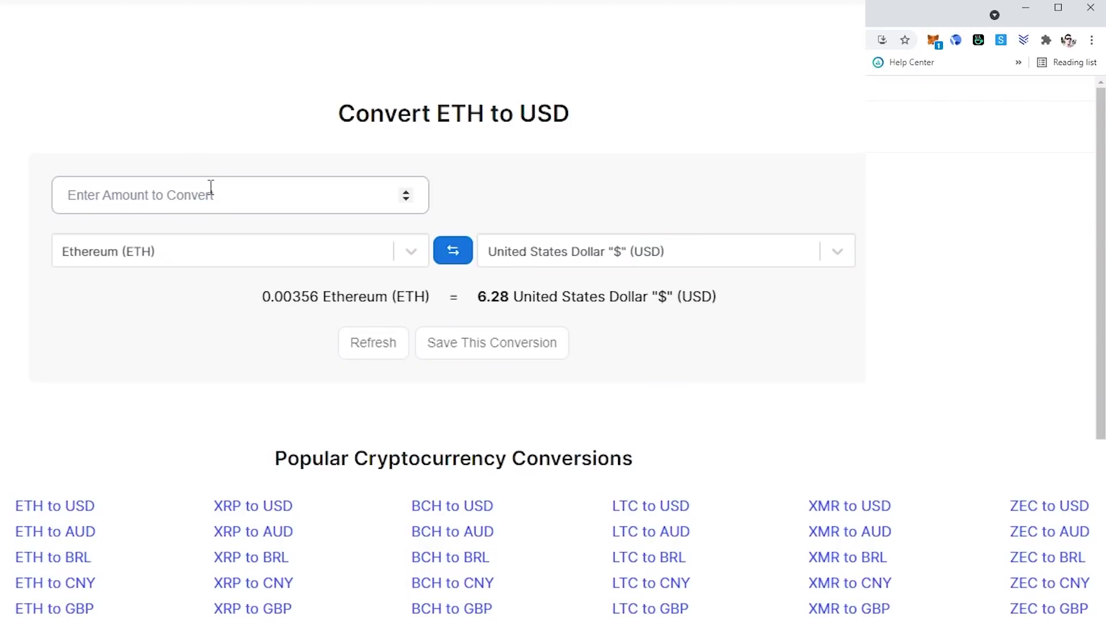
{"action": "left_click", "coordinate": [197, 193]}
{"action": "key", "text": "ctrl+v"}
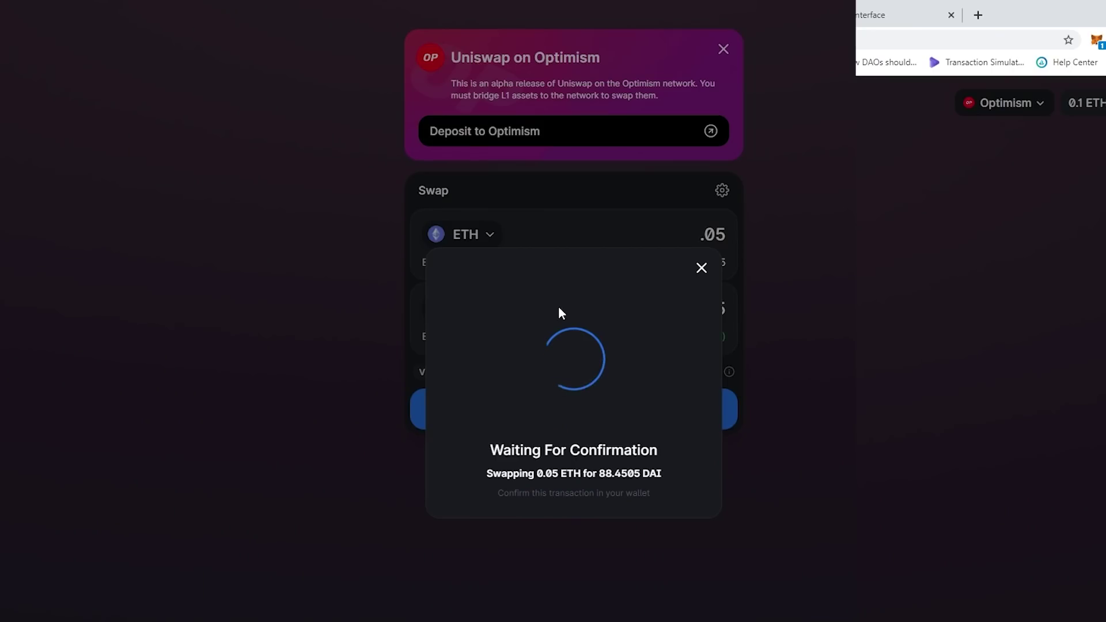
{"action": "left_click", "coordinate": [1097, 41]}
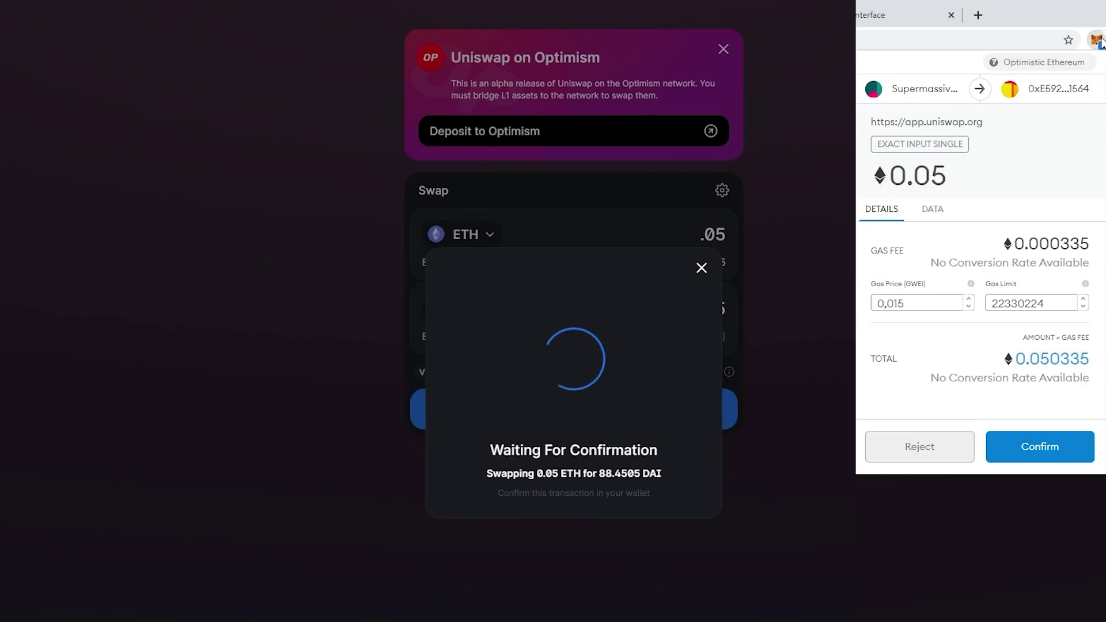
{"action": "left_click", "coordinate": [1034, 461]}
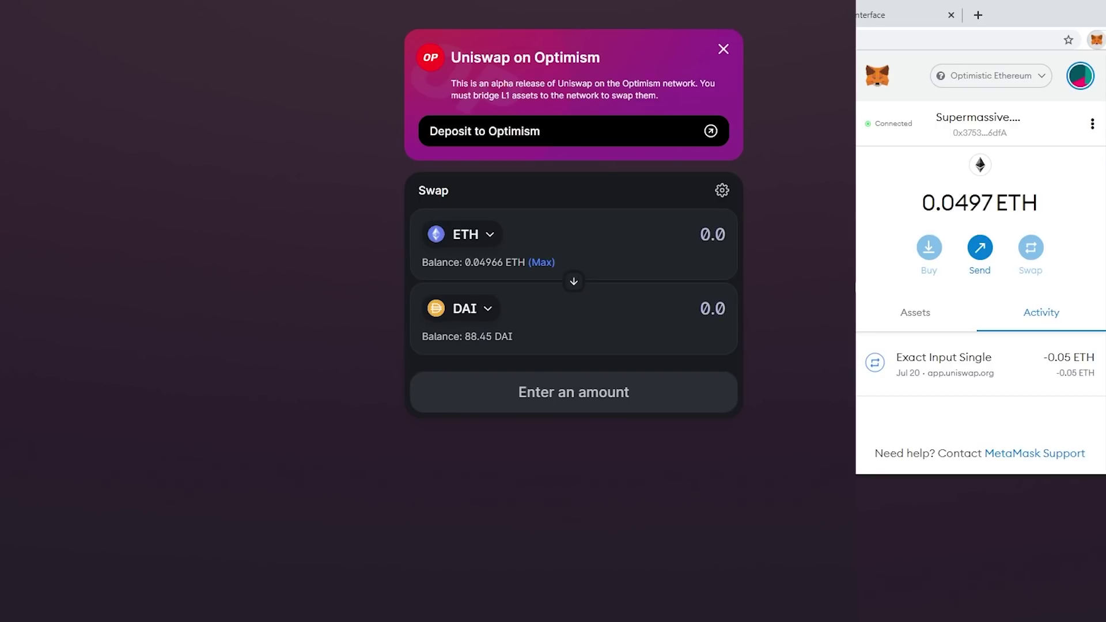
- Reverse the swap to sell the full 88.45 DAI and allow Uniswap to spend DAI
{"action": "left_click", "coordinate": [817, 280]}
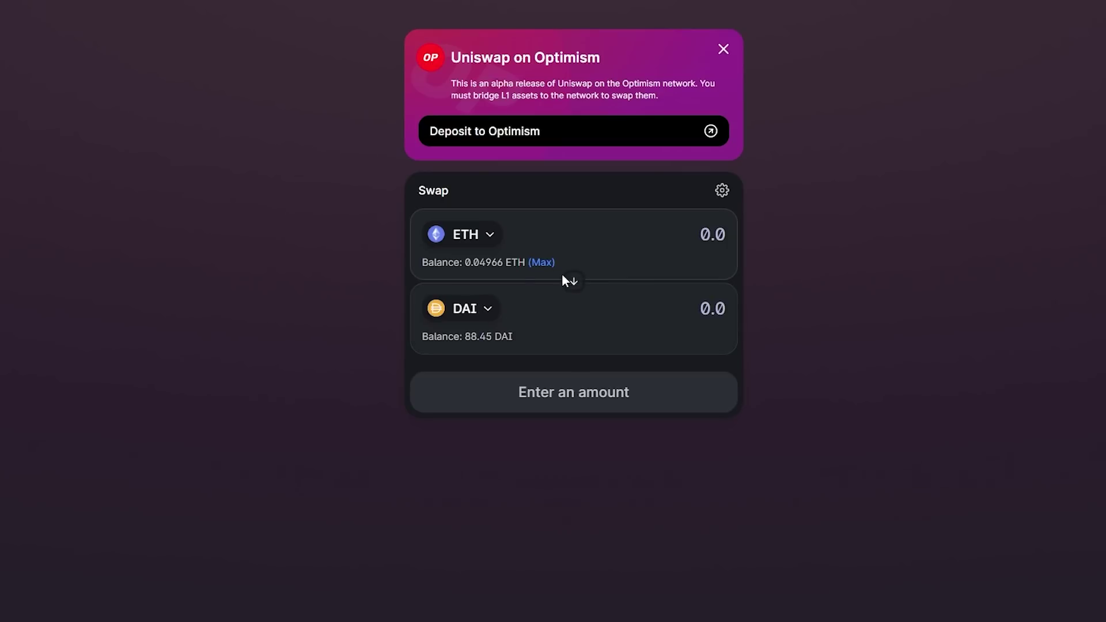
{"action": "left_click", "coordinate": [575, 285]}
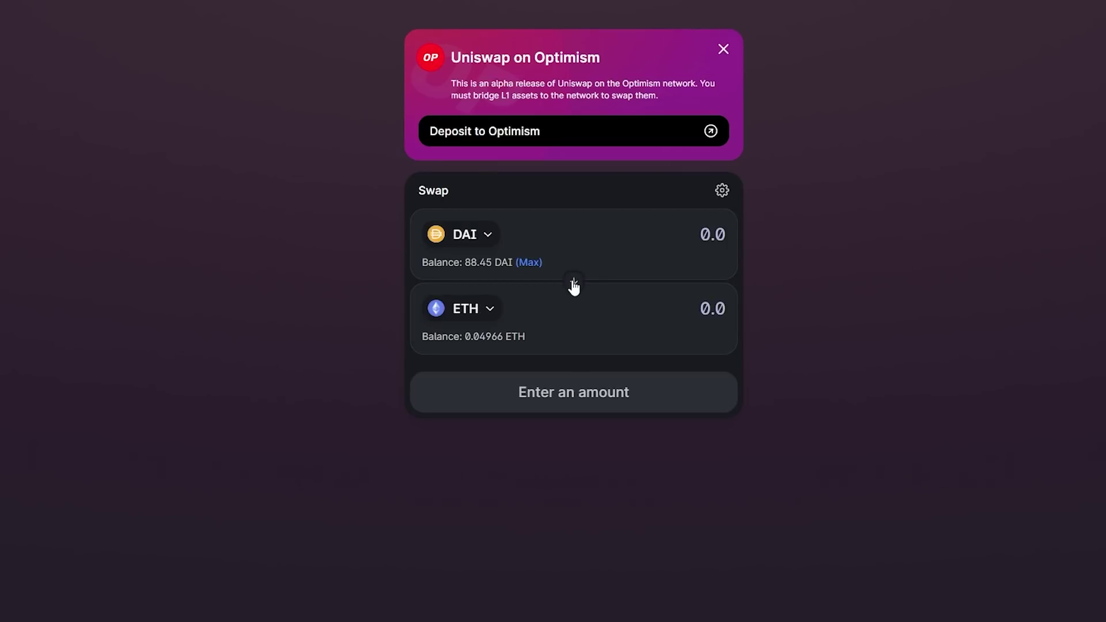
{"action": "left_click", "coordinate": [529, 262]}
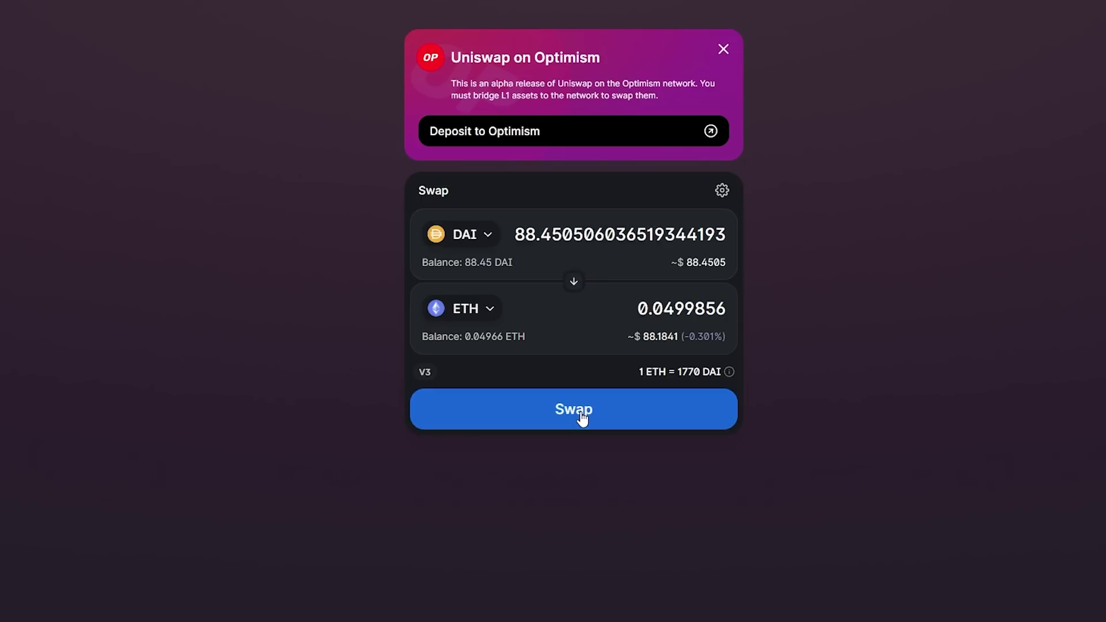
{"action": "left_click", "coordinate": [579, 413]}
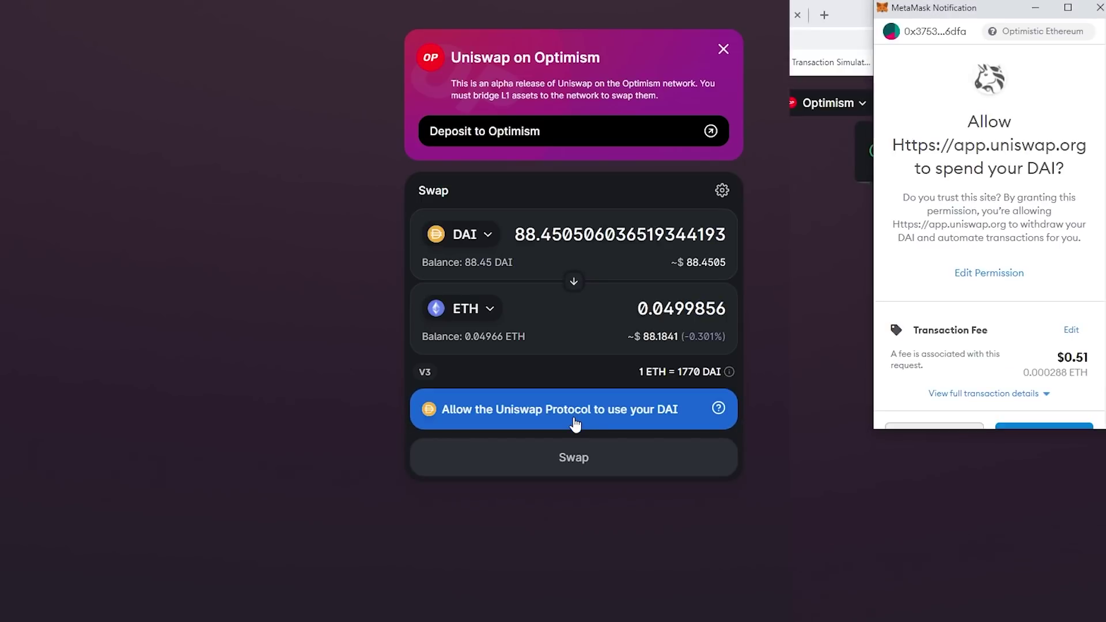
{"action": "scroll", "coordinate": [879, 315], "scroll_direction": "down", "scroll_amount": 2}
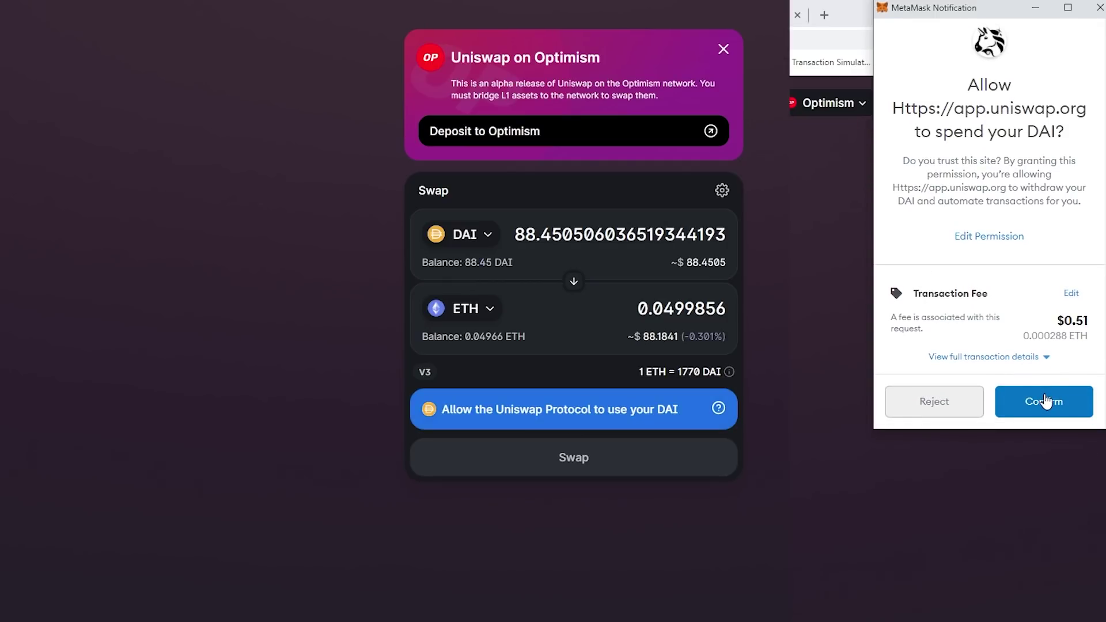
{"action": "left_click", "coordinate": [1046, 401]}
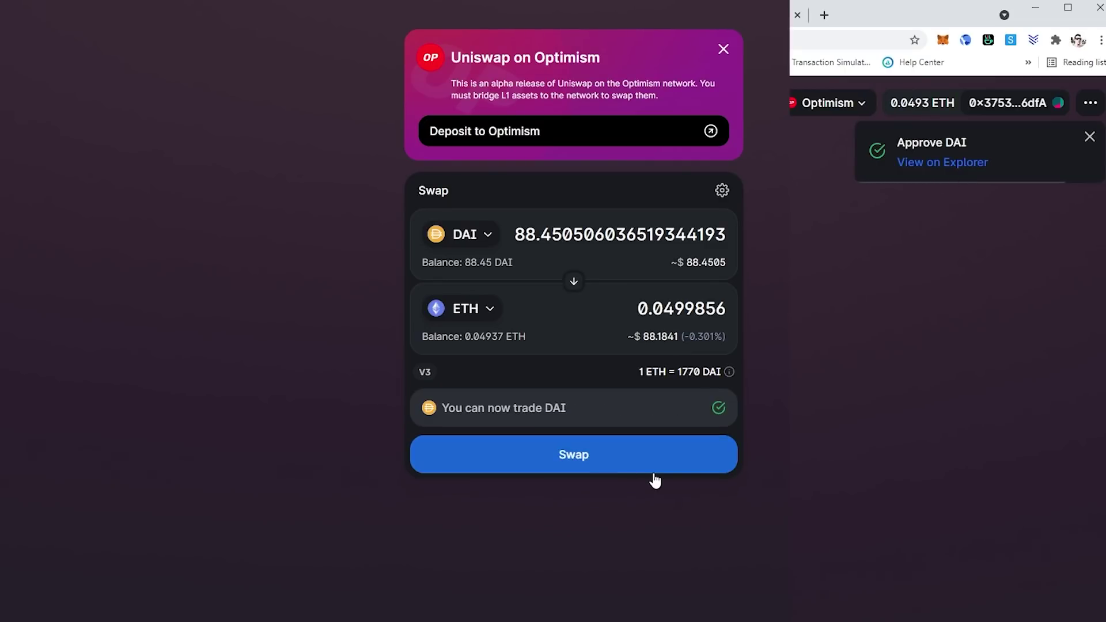
- Swap the 88.45 DAI for about 0.04998 ETH and approve it in MetaMask
{"action": "left_click", "coordinate": [573, 458]}
{"action": "left_click", "coordinate": [562, 545]}
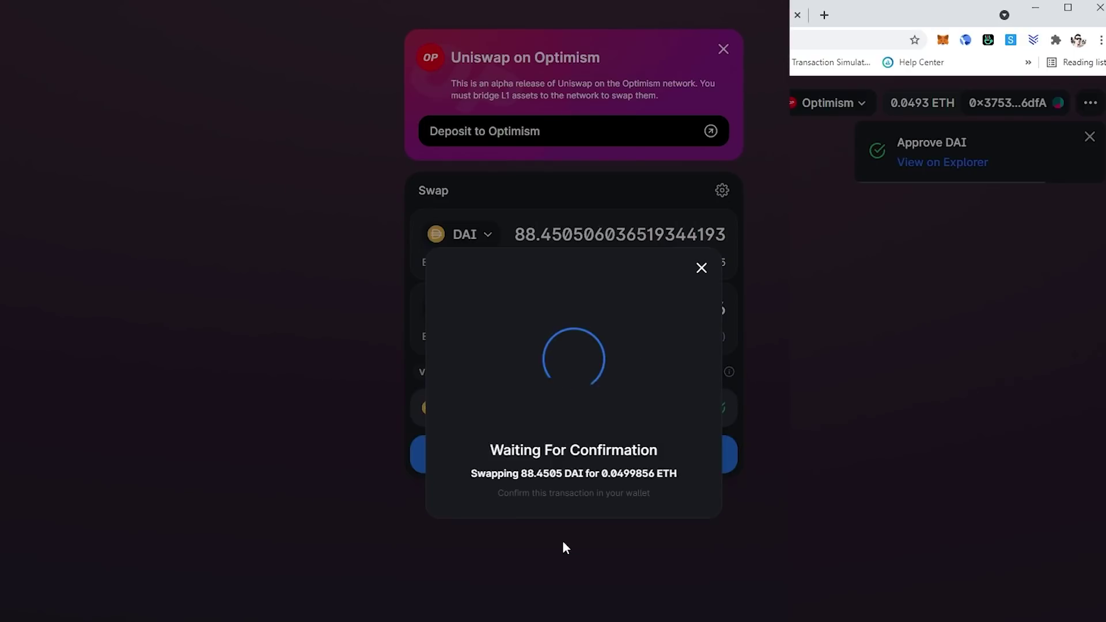
{"action": "left_click", "coordinate": [1070, 394]}
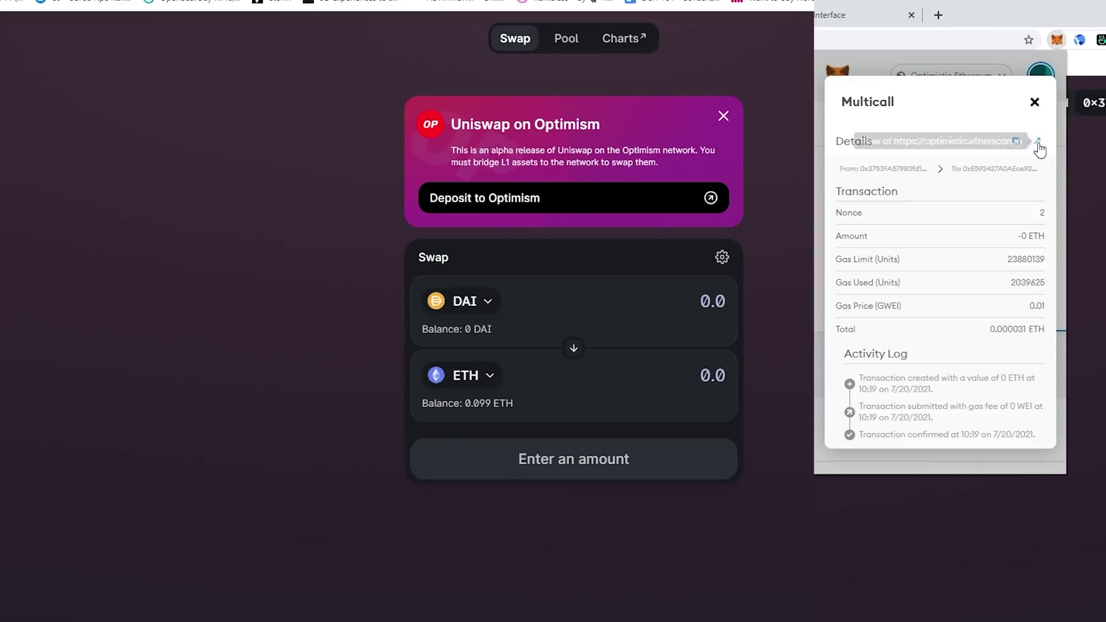
- Open the DAI-to-ETH swap transaction on Optimistic Etherscan from MetaMask's activity list
{"action": "left_click", "coordinate": [1037, 141]}
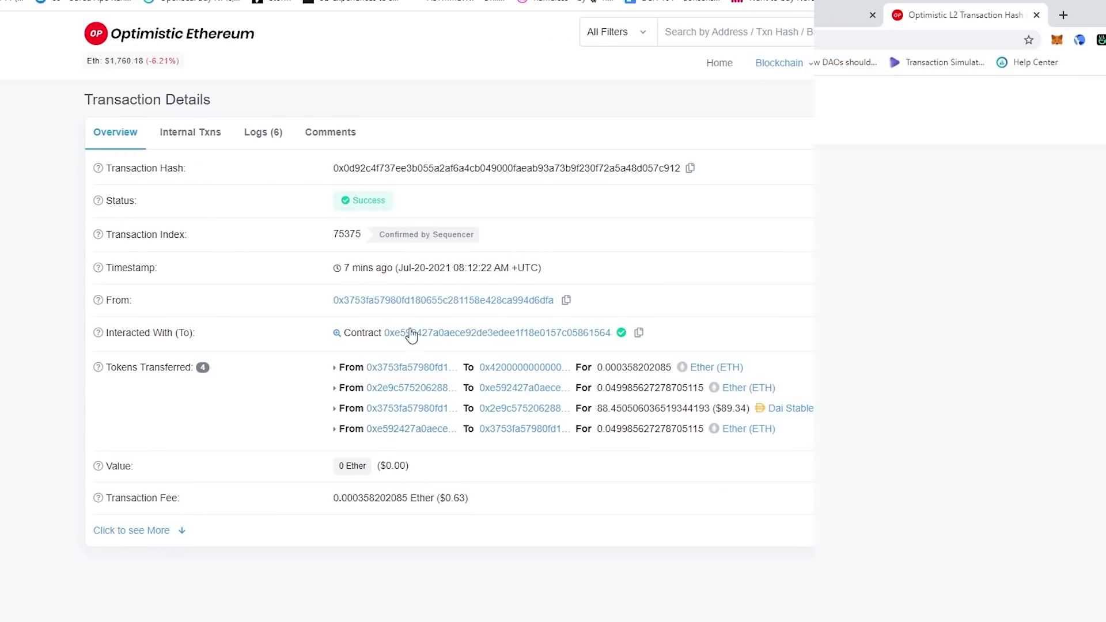